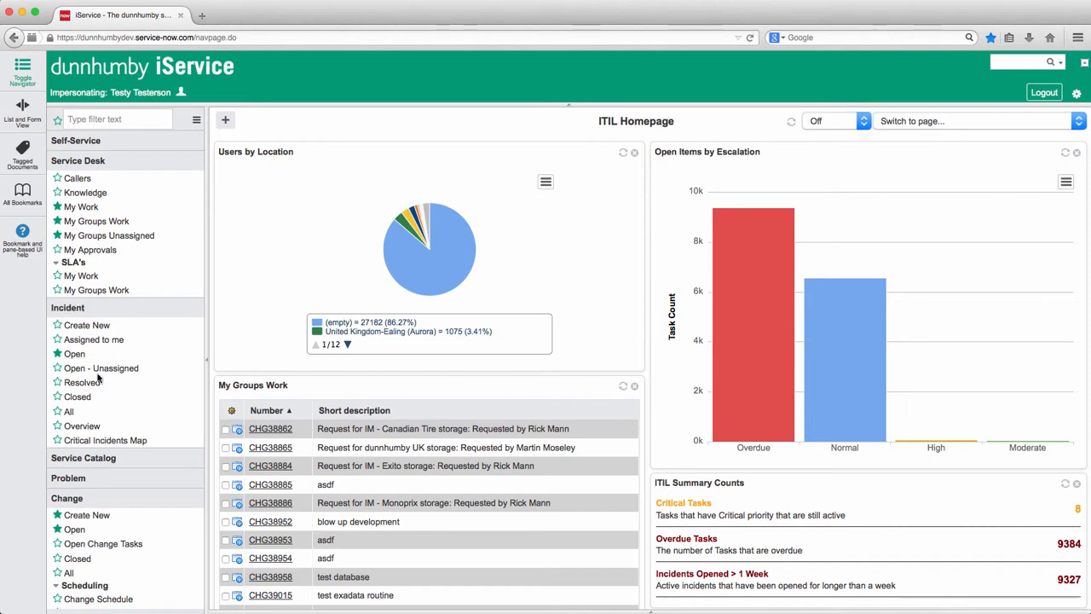
Step: Open the list of open incidents, and hide and restore the application navigator
click(74, 354)
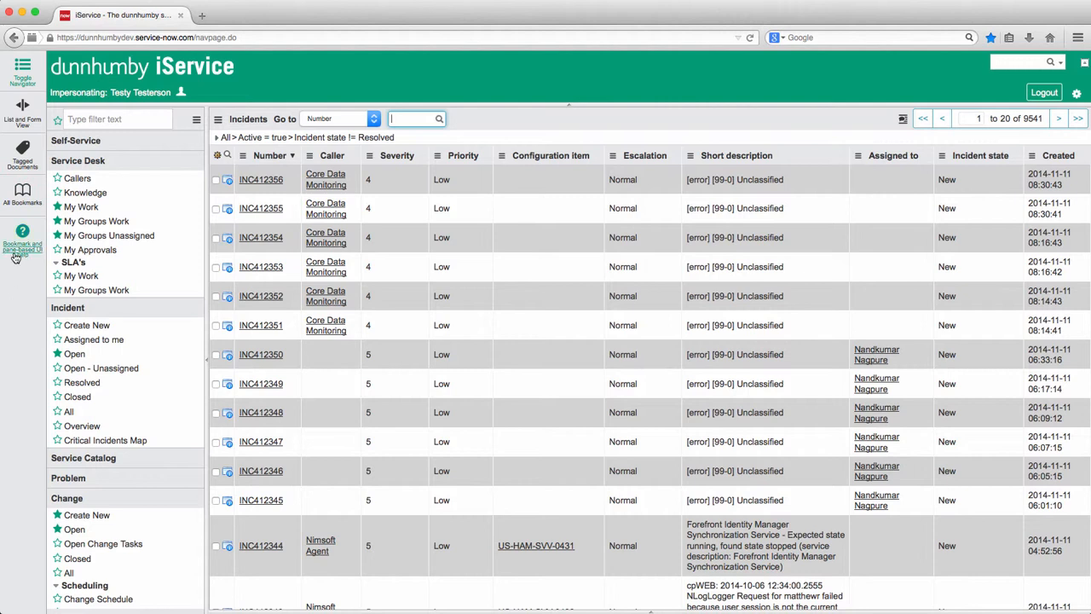
mouse_move(13, 266)
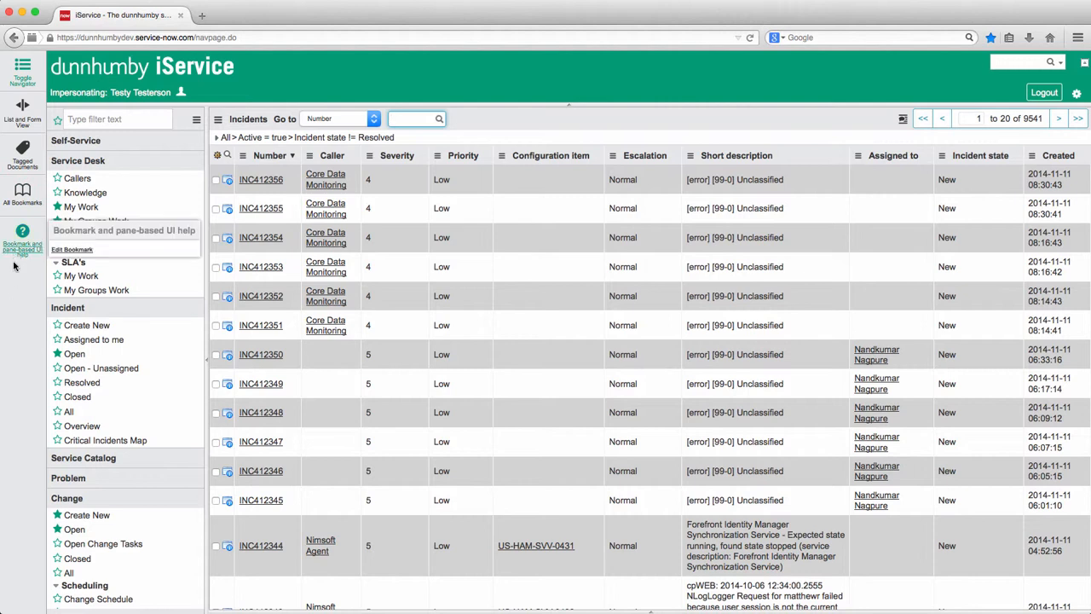
click(58, 120)
click(58, 120)
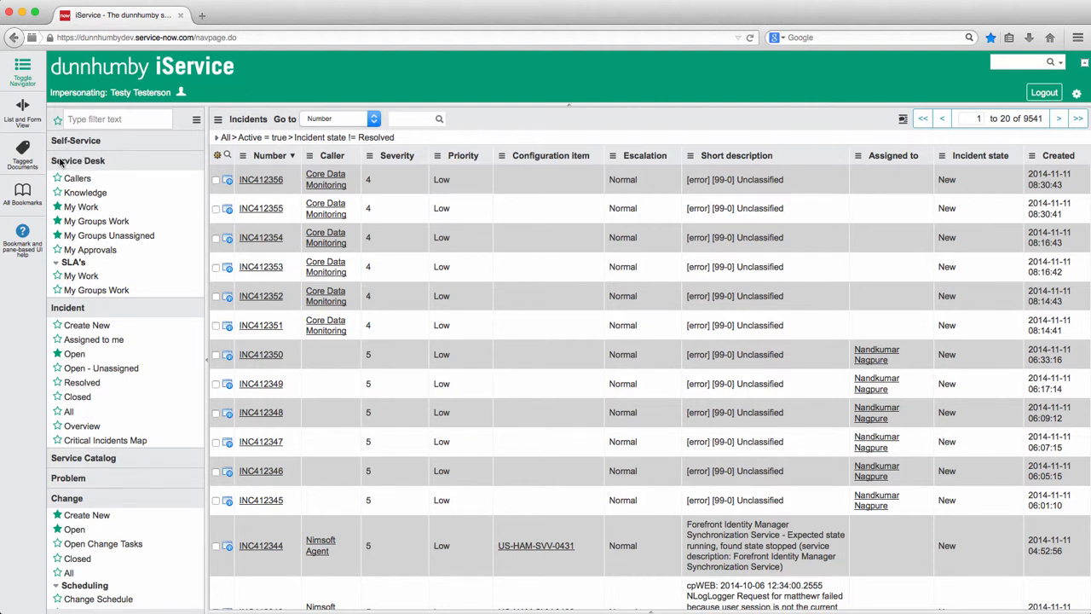
click(24, 71)
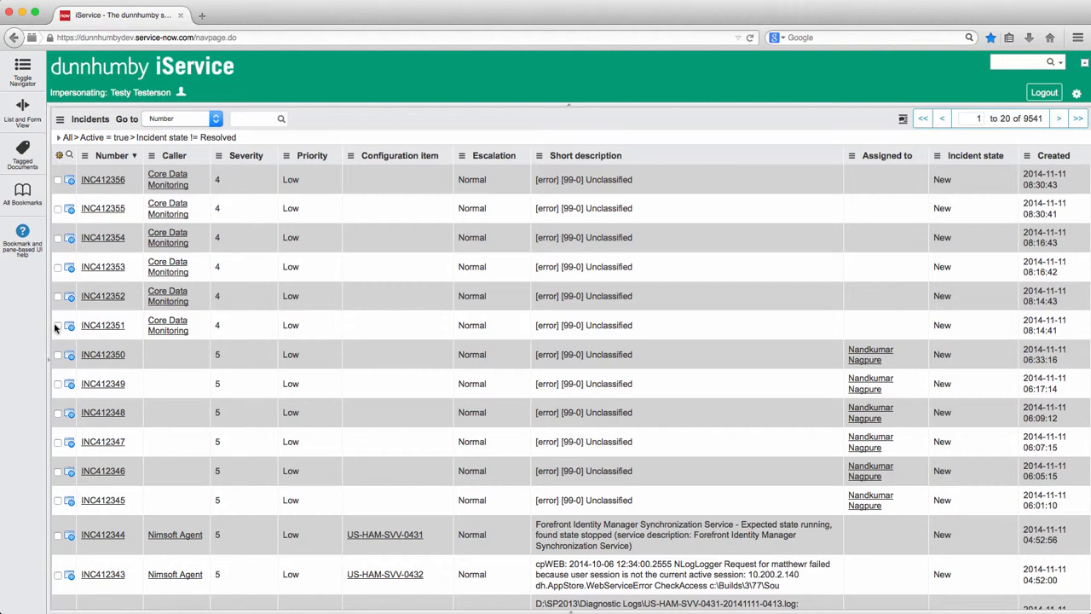
click(24, 68)
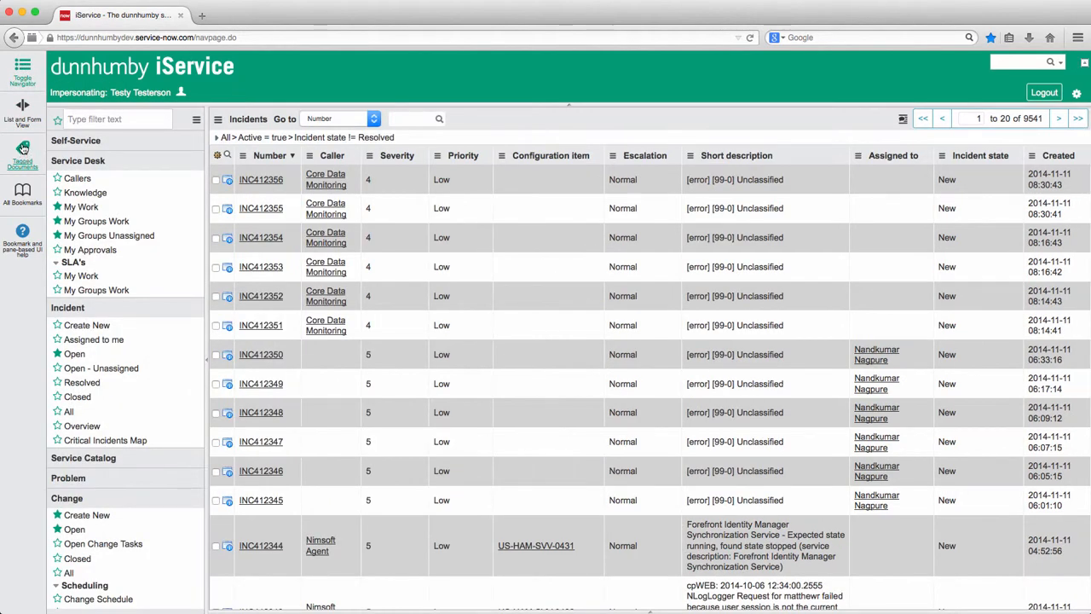
Step: Turn on the split list and form view and open enhancement ENHC0018032 from the Service Desk's My Work list
click(23, 106)
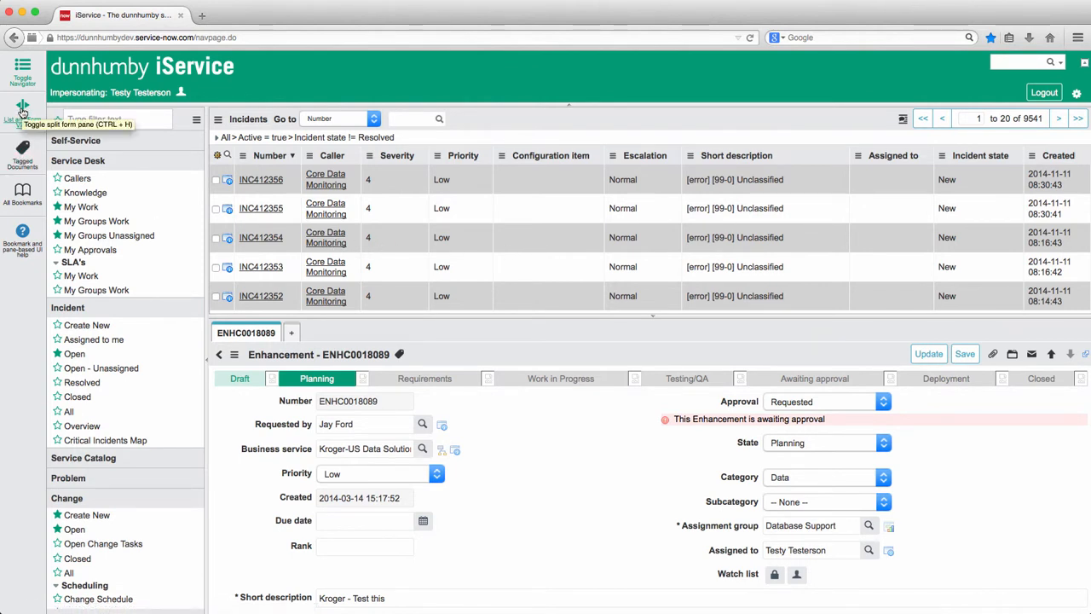
click(90, 210)
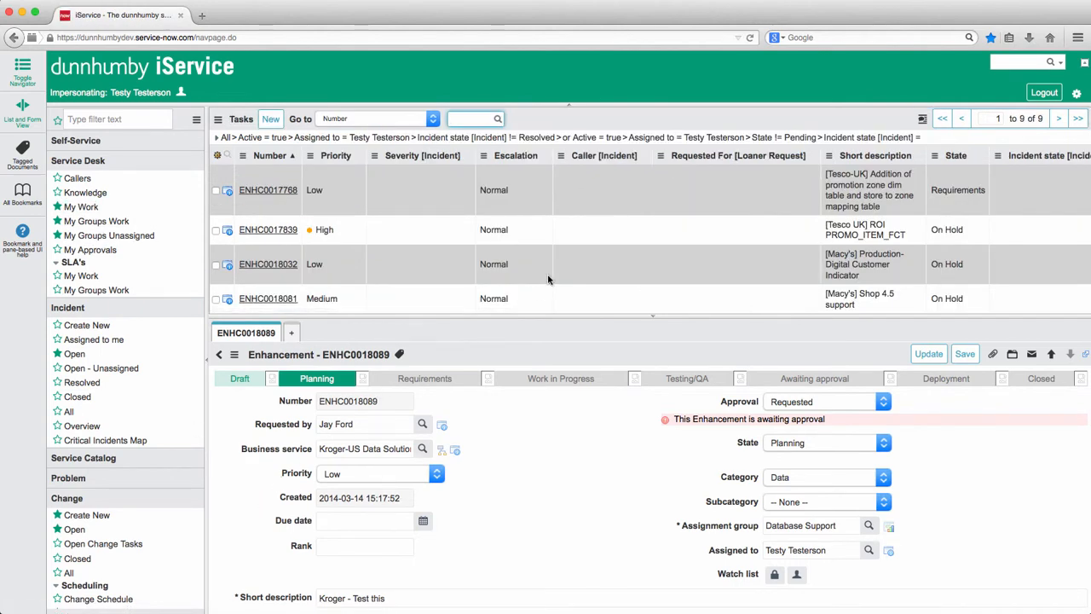
scroll(424, 232, down, 1)
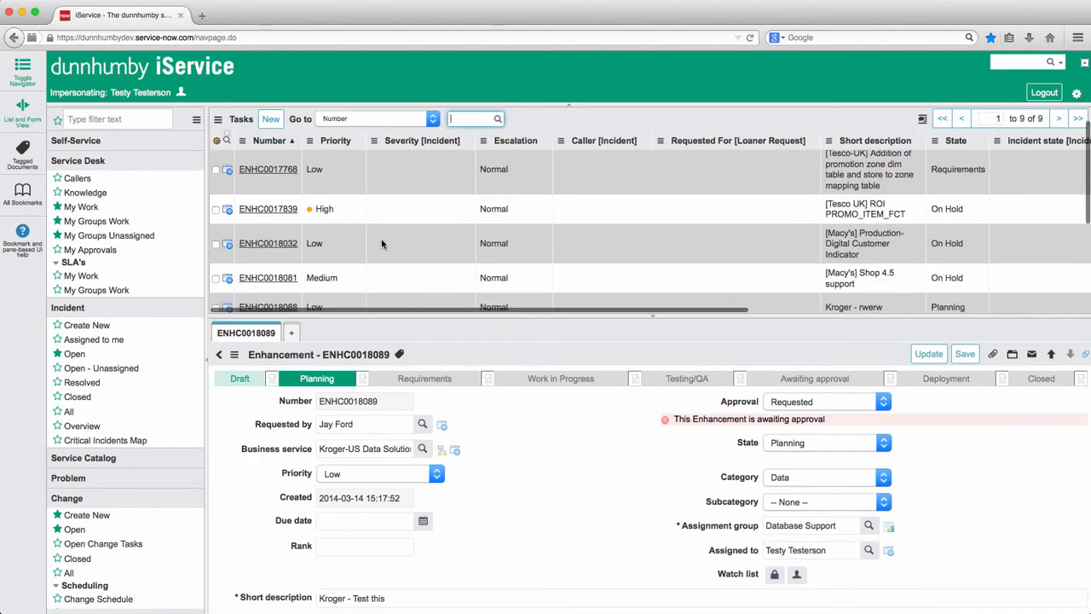
click(267, 242)
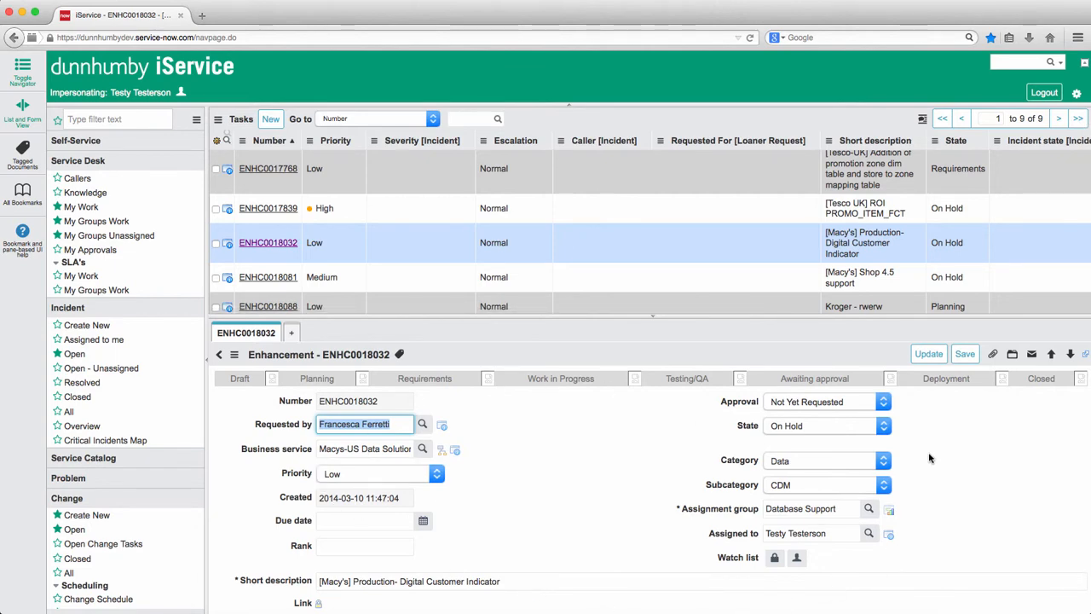
Step: Examine the enhancement's description, comments, activity history, schedule, Dev/QA and planning sections, and related task lists
scroll(934, 461, down, 10)
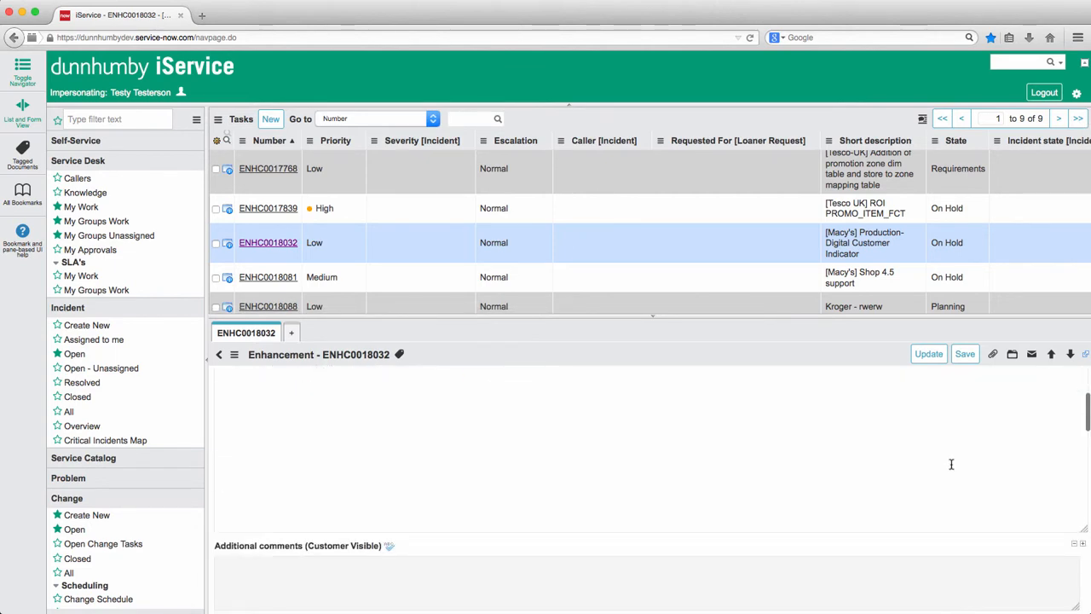
scroll(949, 465, down, 5)
scroll(592, 486, up, 15)
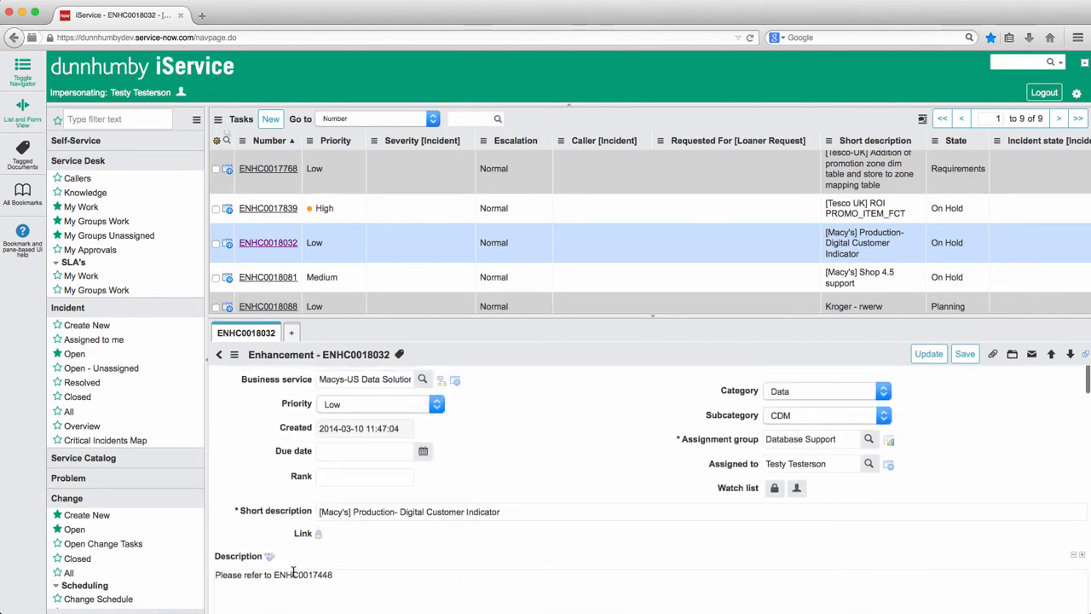
scroll(267, 501, down, 3)
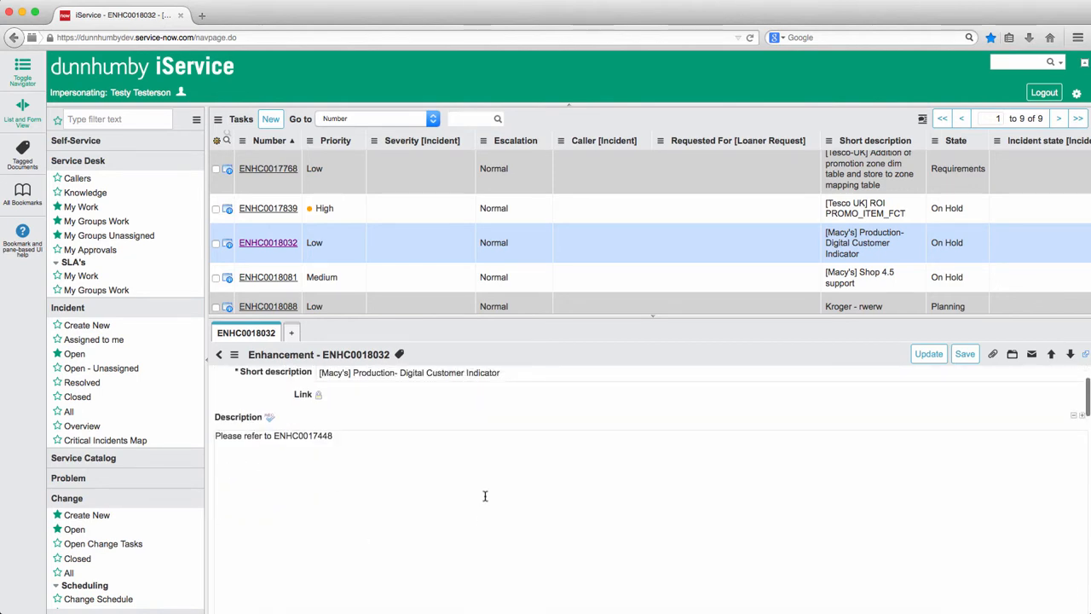
scroll(484, 496, down, 5)
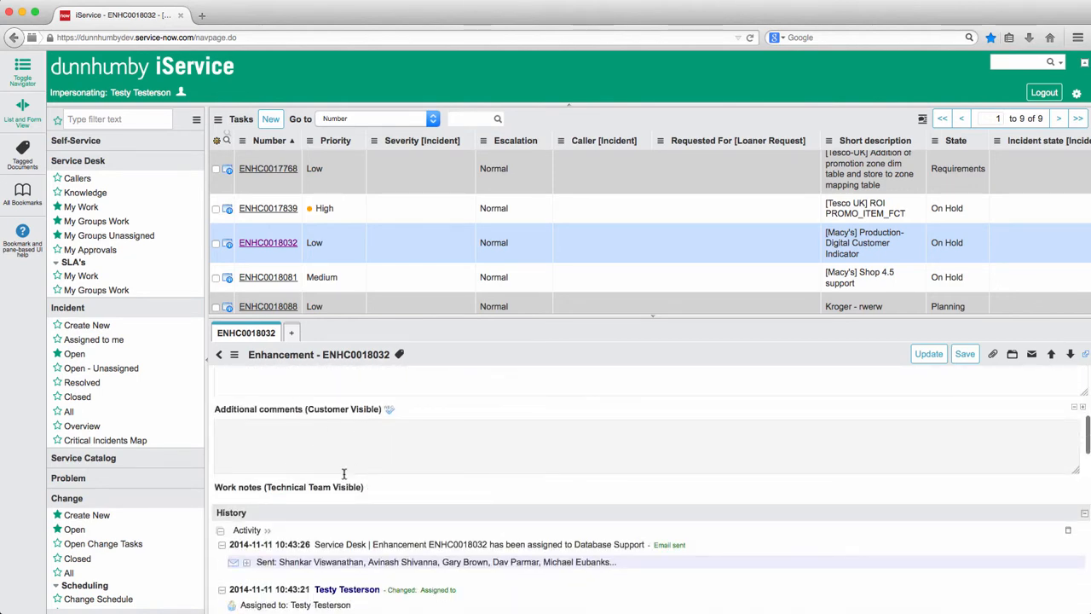
scroll(453, 459, down, 1)
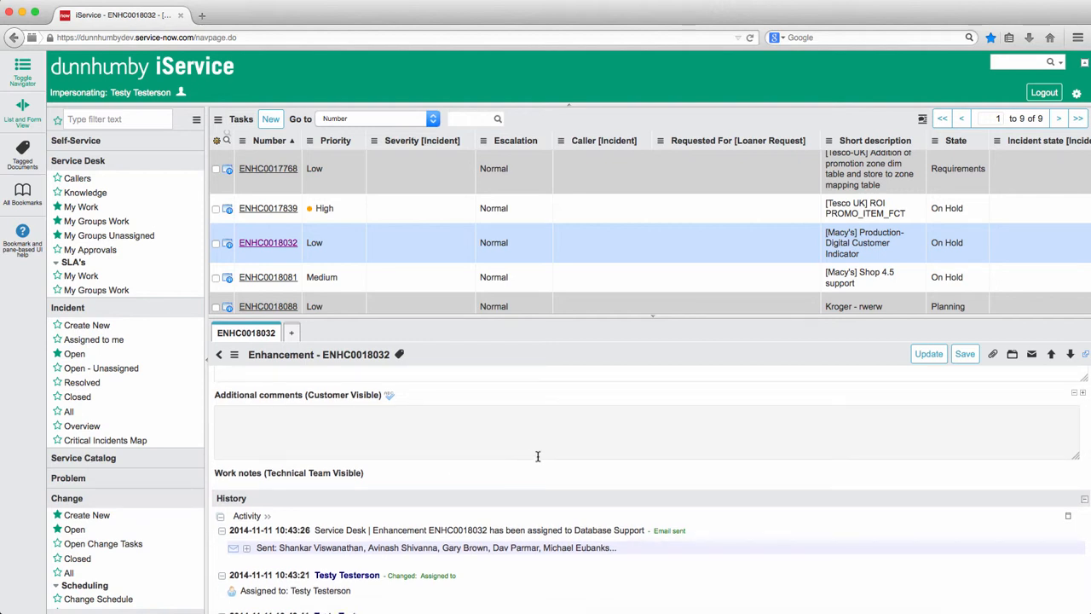
scroll(681, 482, down, 1)
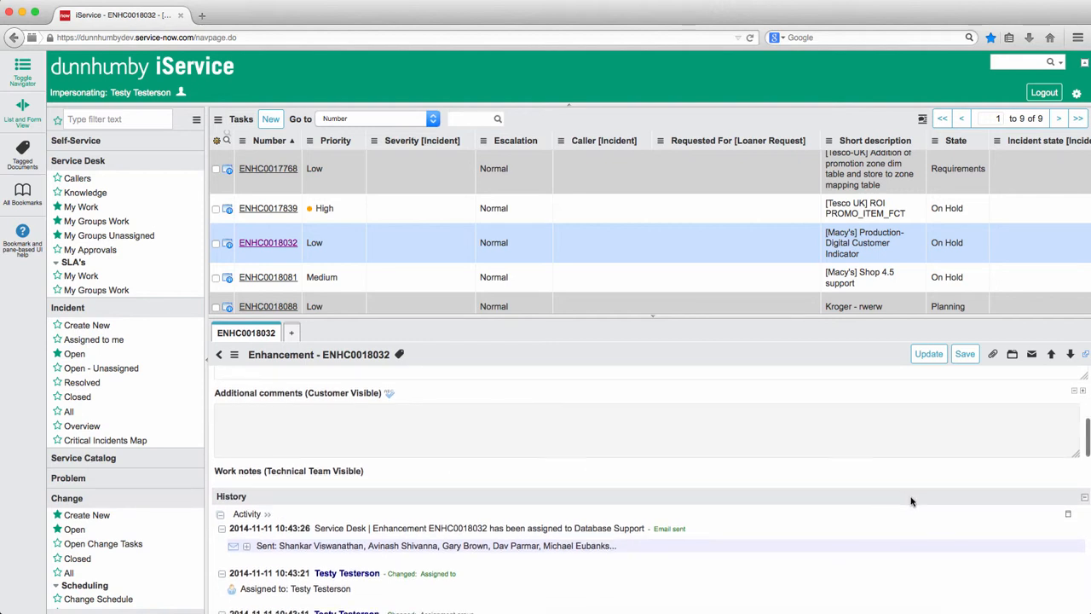
scroll(986, 510, down, 8)
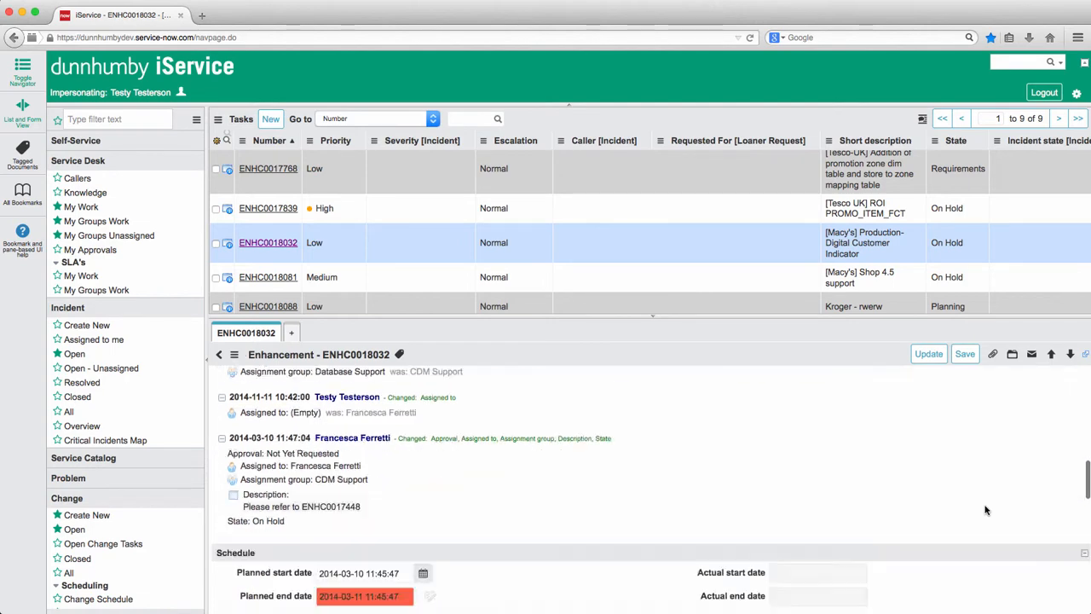
scroll(571, 454, down, 5)
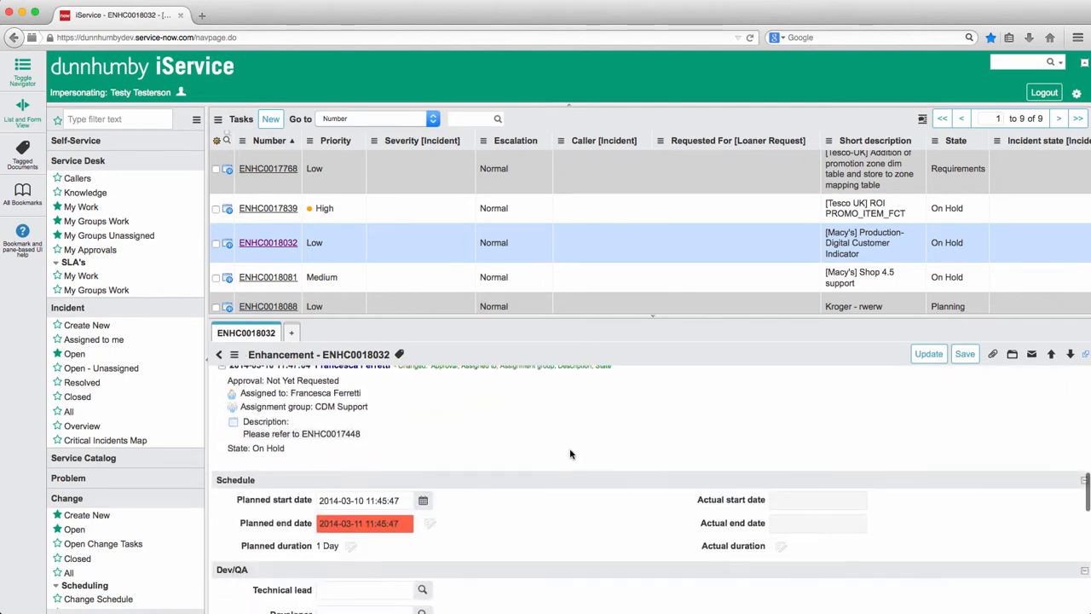
scroll(664, 463, down, 6)
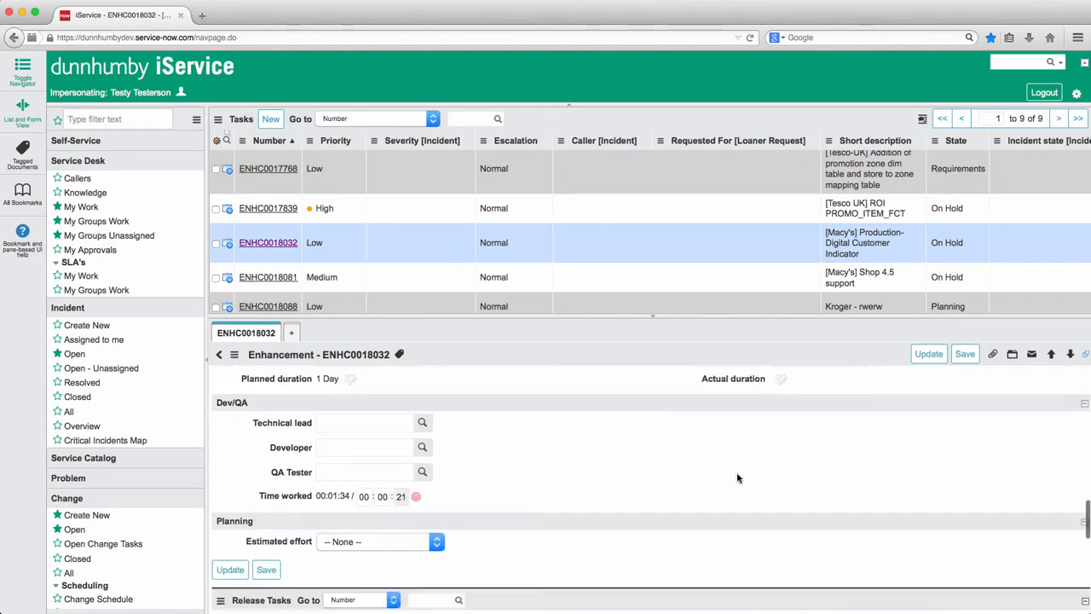
scroll(631, 477, down, 3)
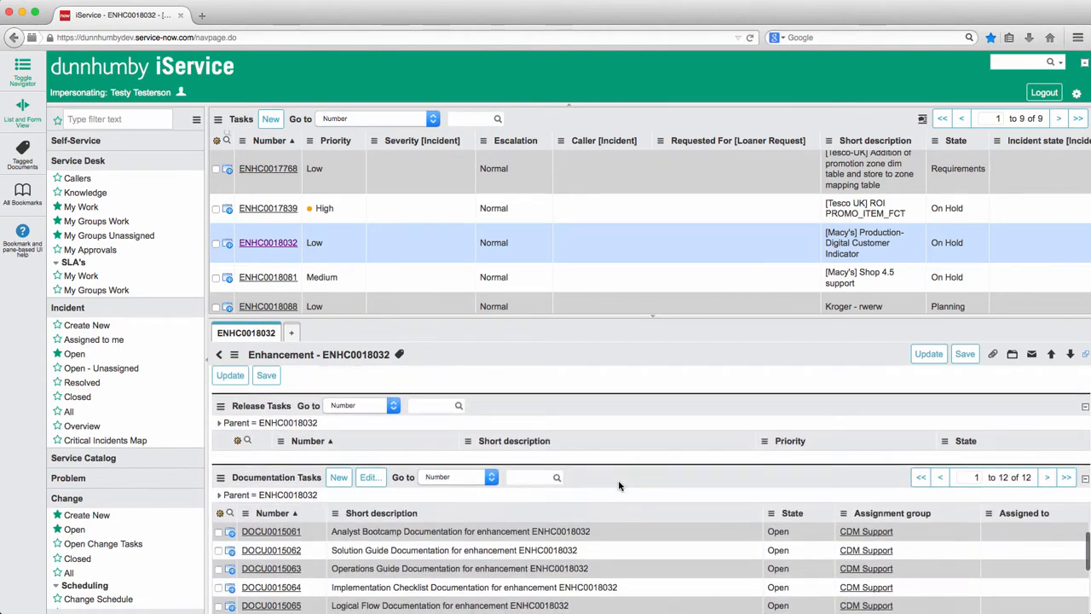
scroll(954, 471, up, 10)
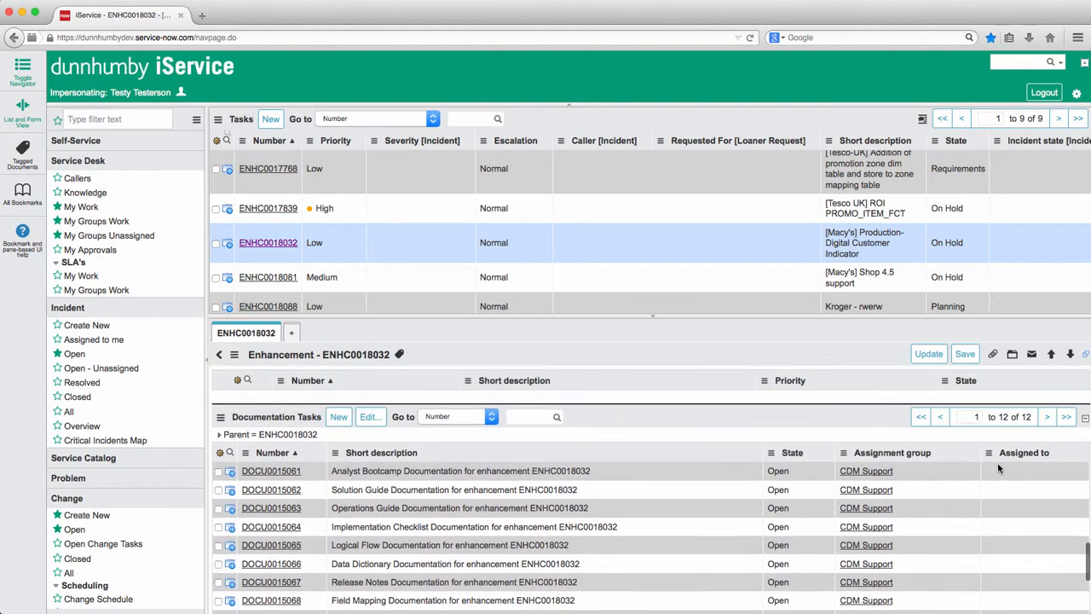
Step: Switch the enhancement form's sections and related lists to the tabbed layout and review the form
click(1013, 361)
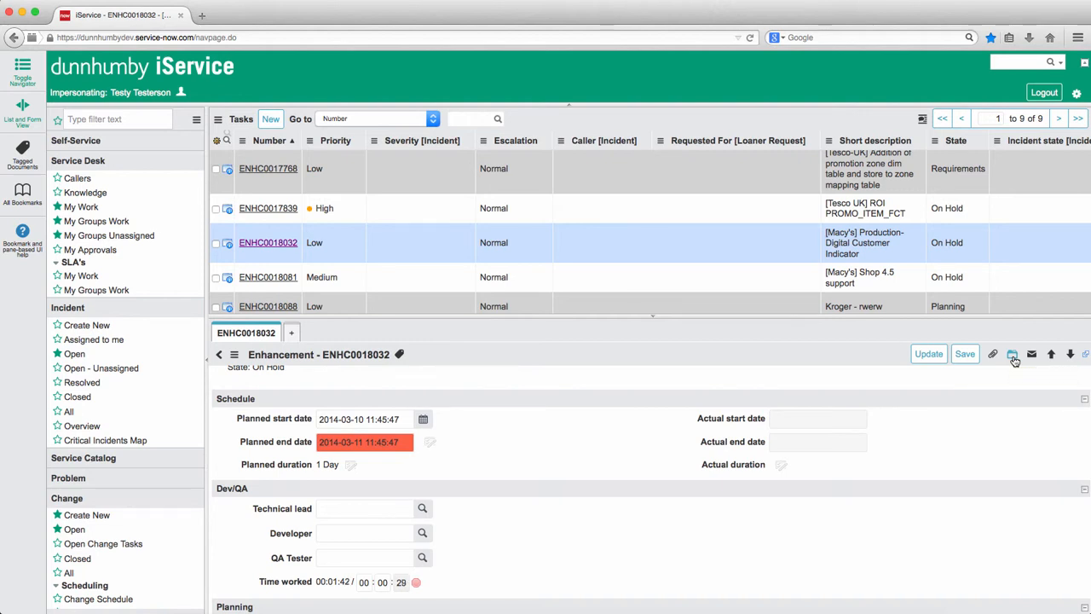
scroll(682, 443, down, 2)
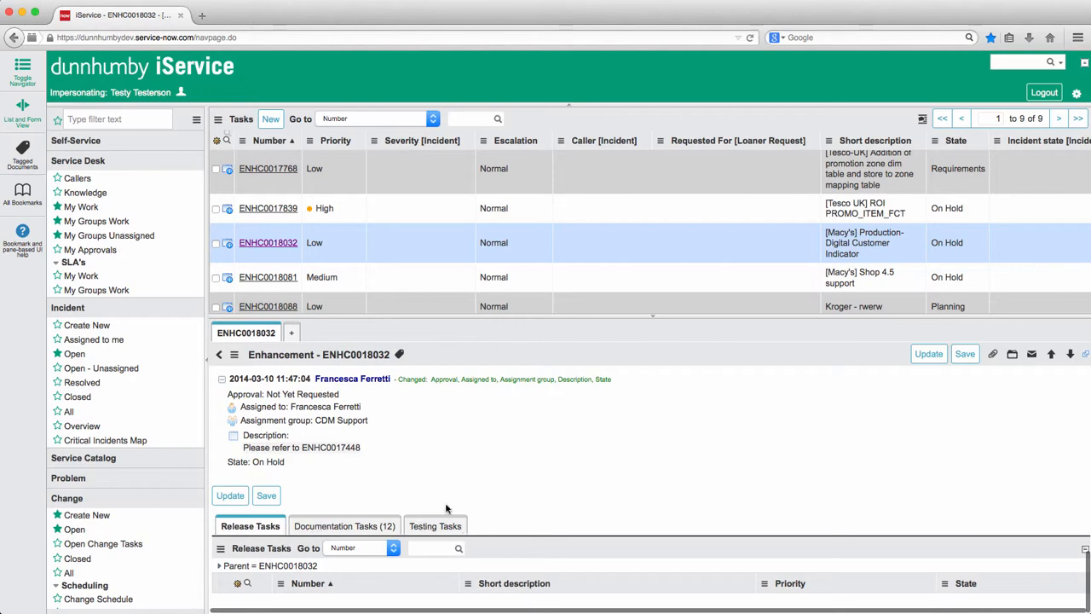
scroll(508, 512, up, 5)
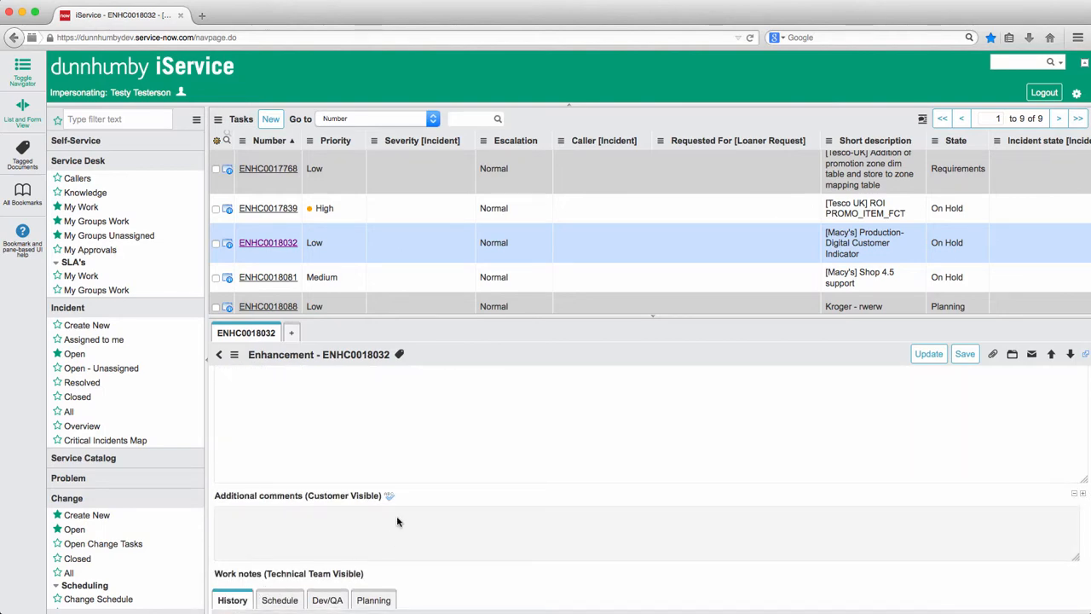
scroll(401, 516, down, 3)
scroll(418, 499, down, 5)
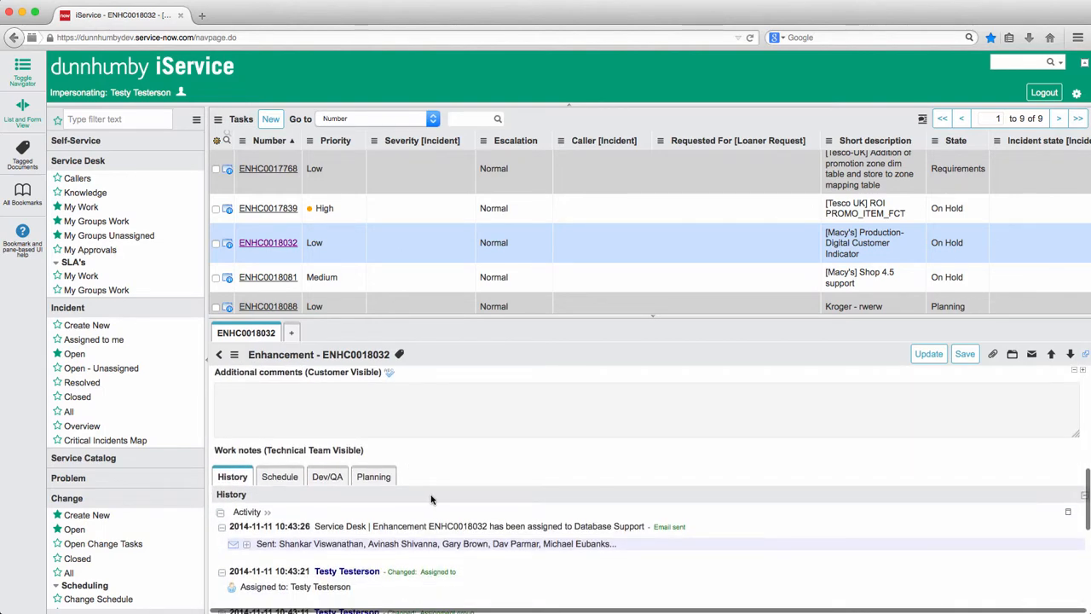
scroll(435, 497, up, 10)
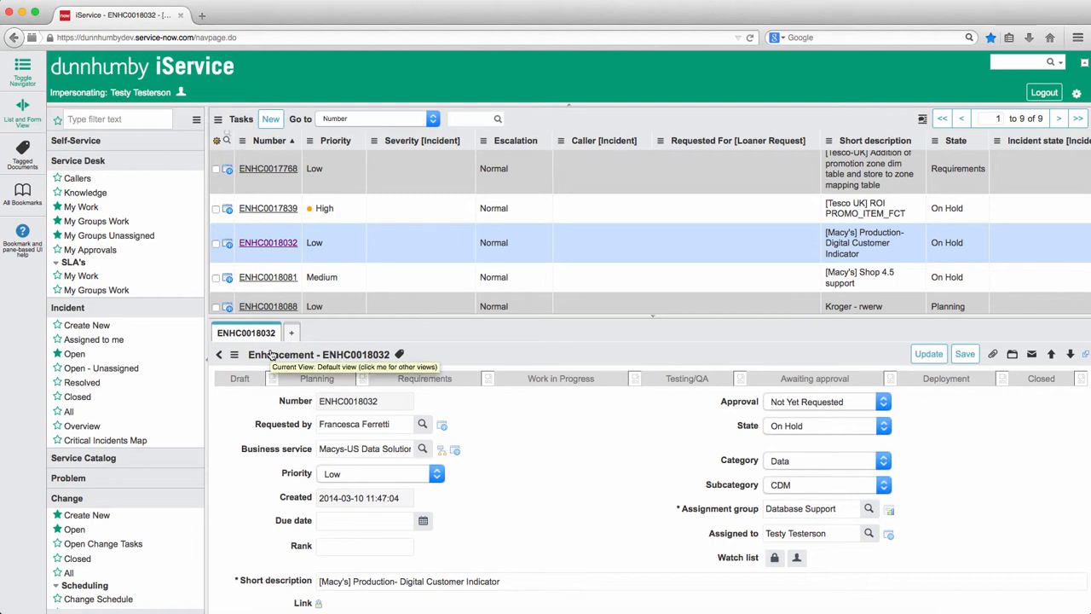
Step: Open enhancement ENHC0018081 in a second form tab and alternate between it and ENHC0018032
click(291, 333)
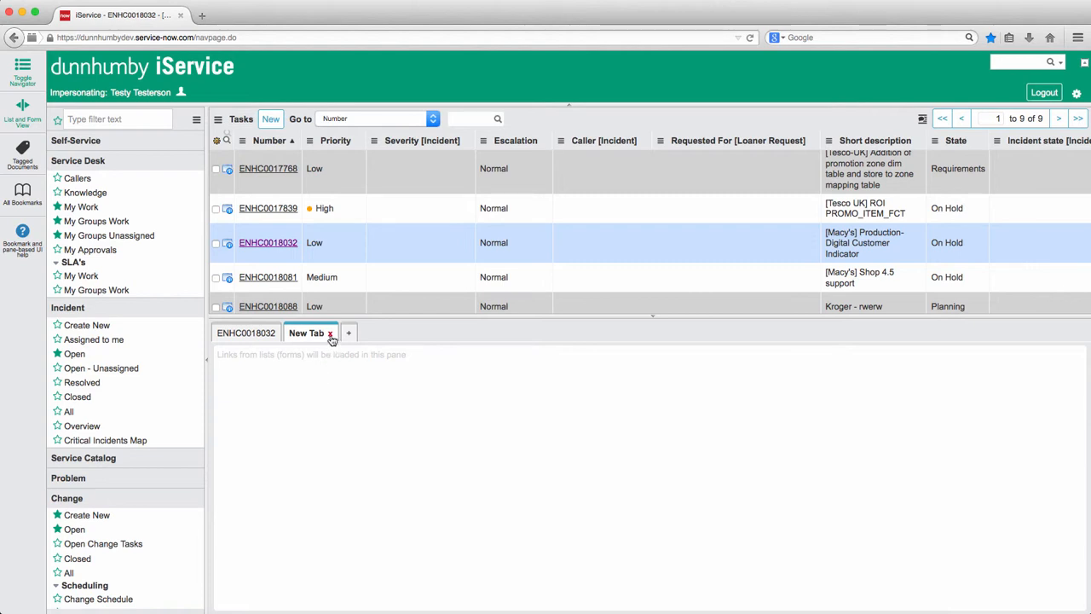
click(268, 277)
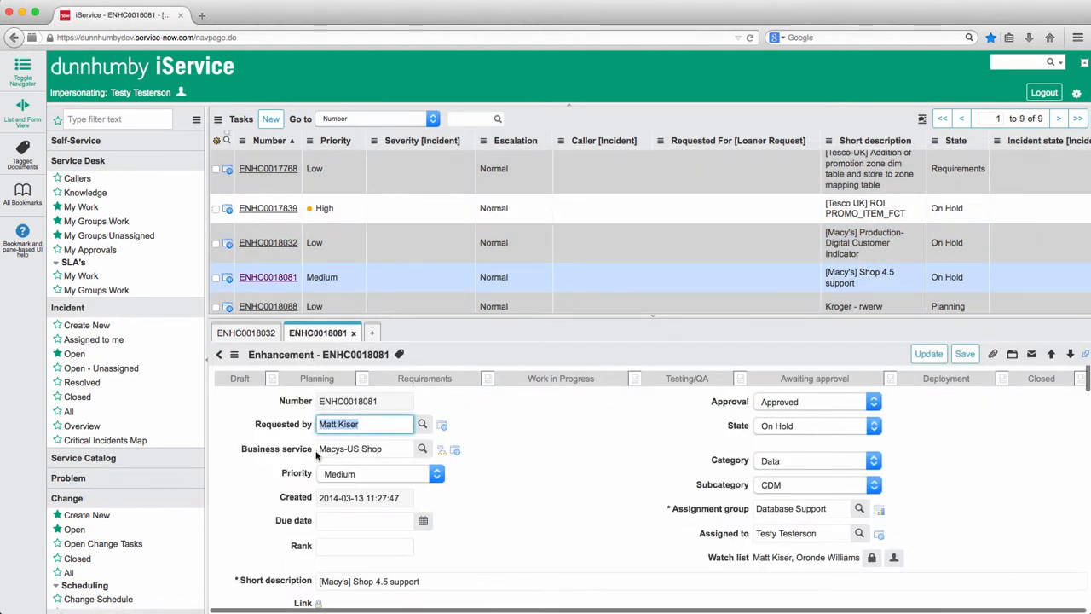
click(250, 333)
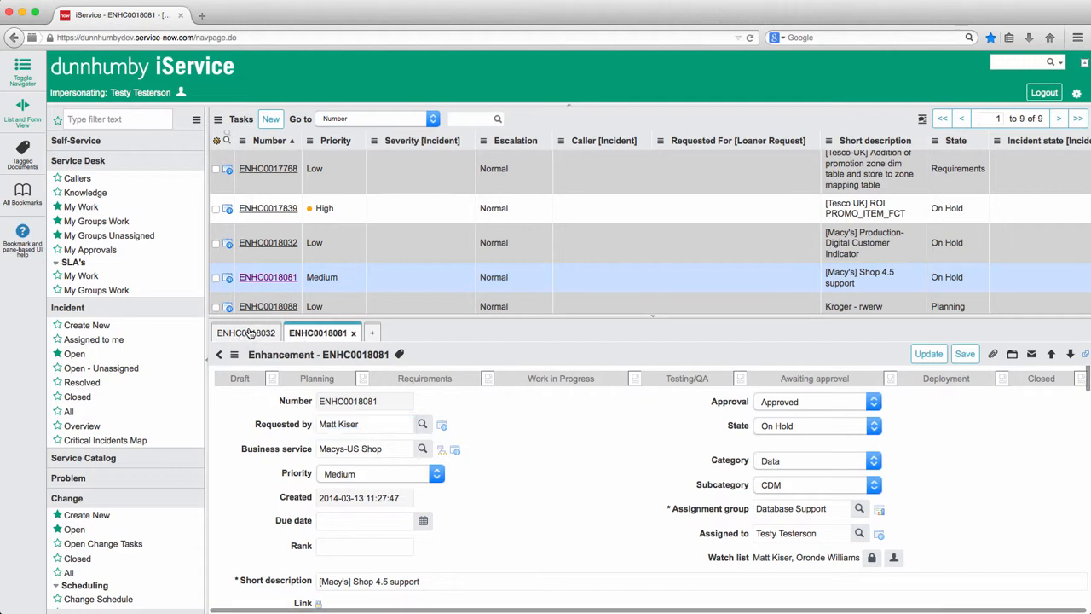
click(324, 333)
click(253, 336)
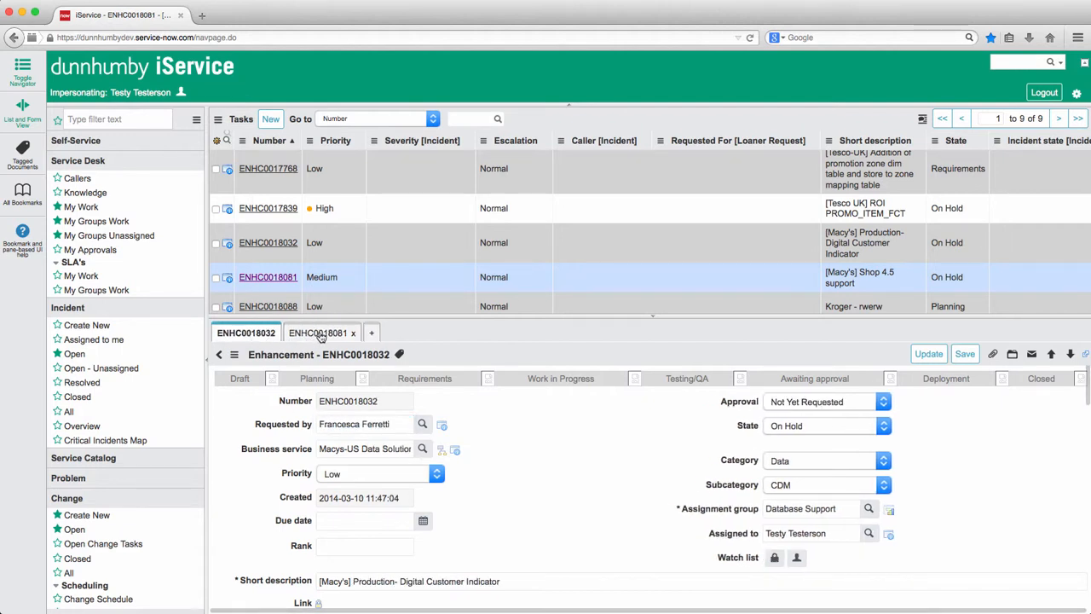
click(313, 334)
Step: Open enhancement ENHC0017768 in a third form tab and look over its details
click(373, 333)
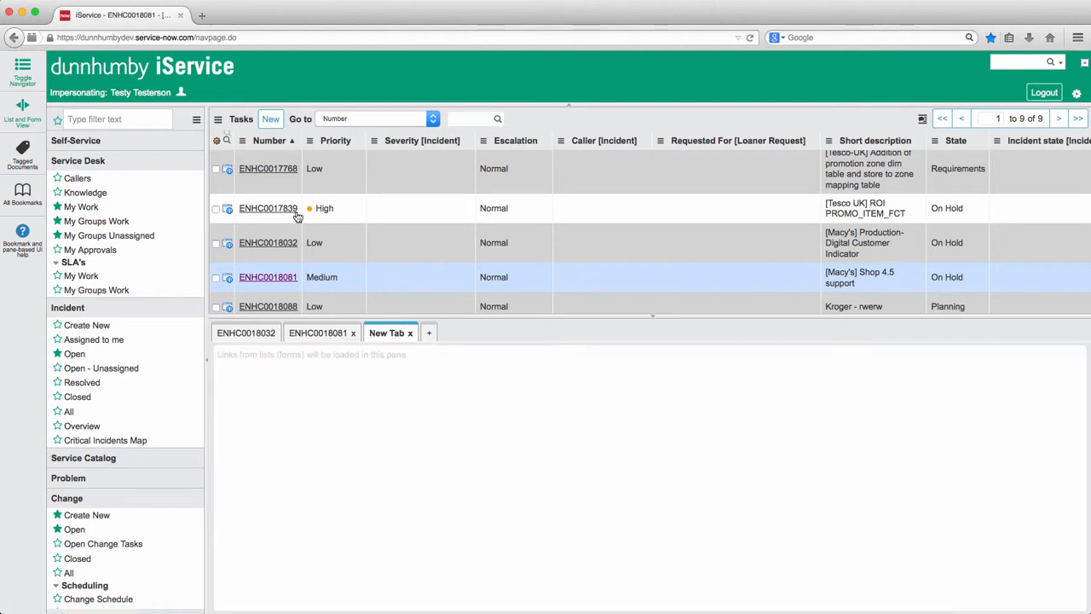
click(274, 169)
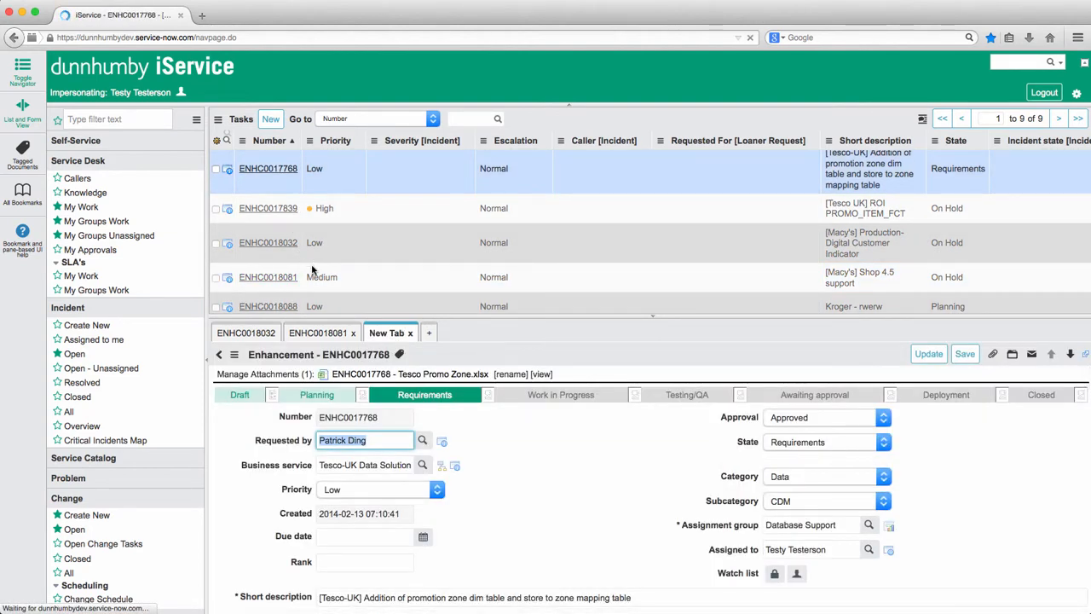
scroll(521, 494, down, 1)
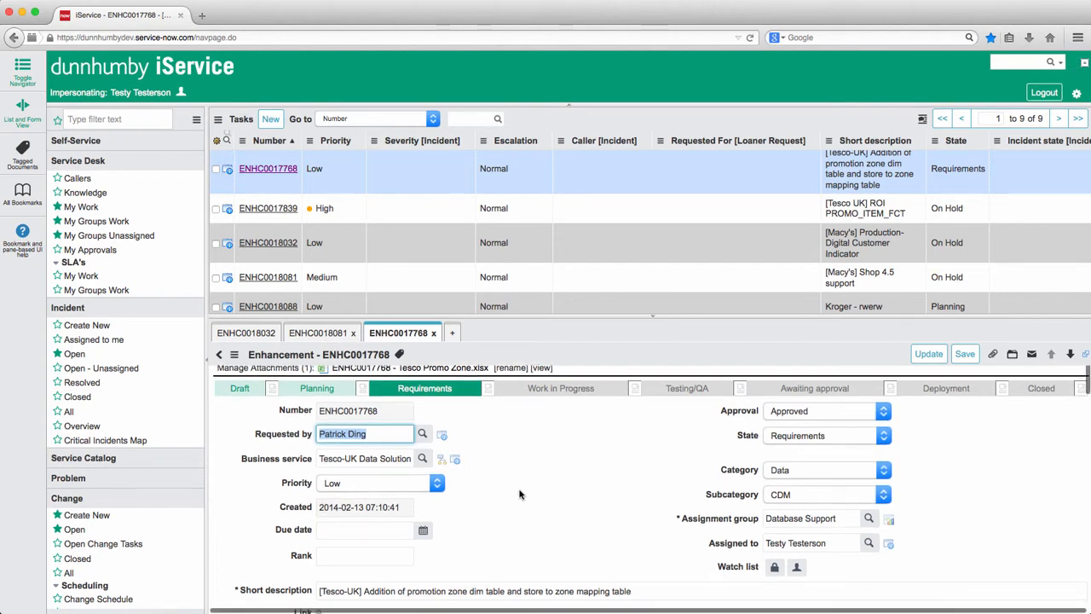
scroll(520, 493, down, 5)
scroll(522, 472, up, 6)
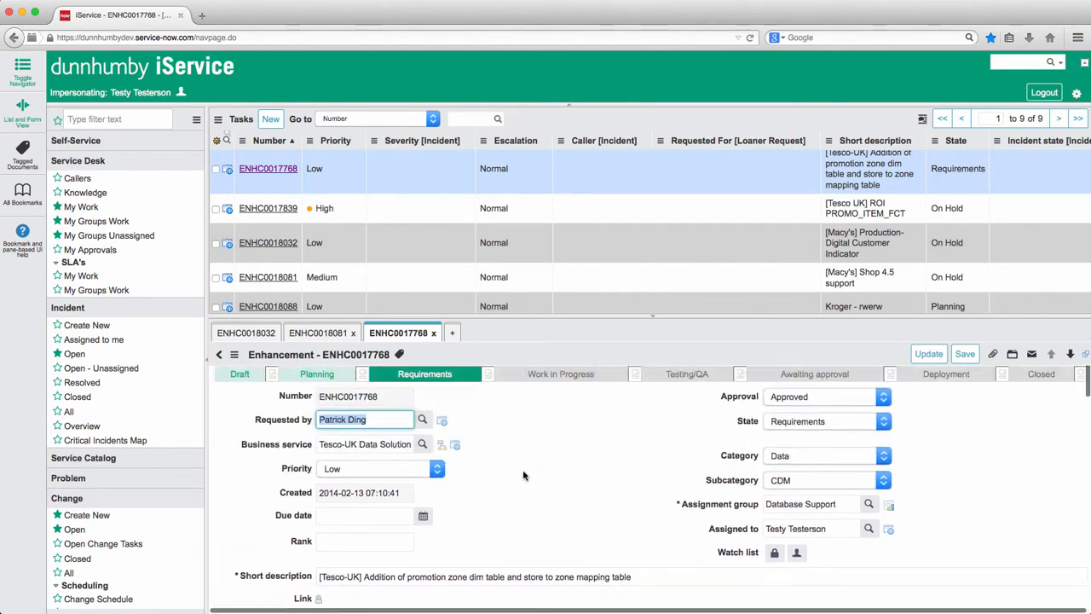
Step: Close the ENHC0017768 and ENHC0018081 form tabs and turn off the split list and form view
click(434, 333)
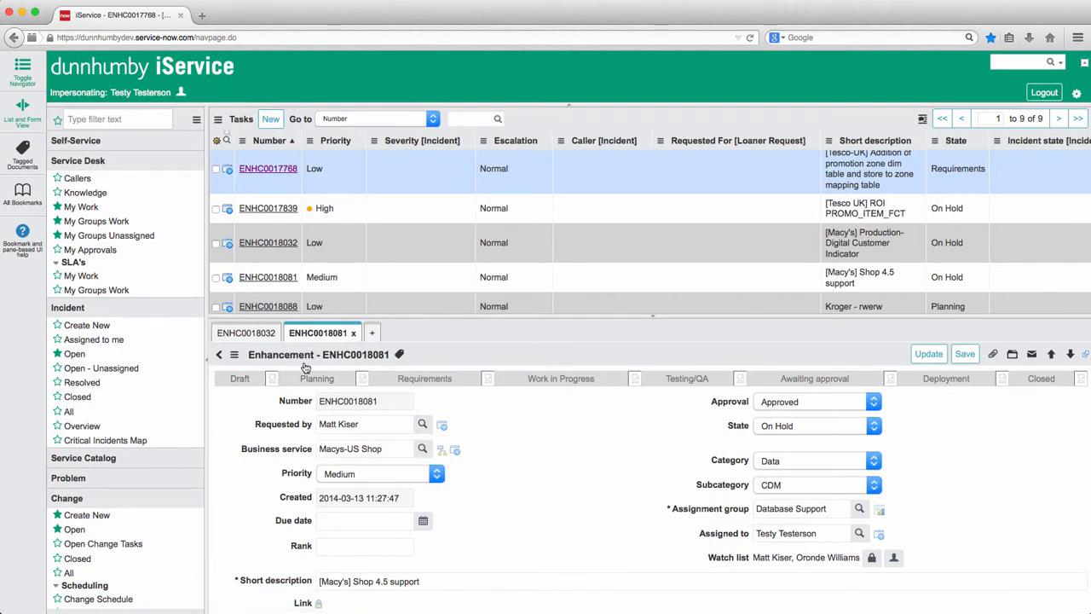
click(353, 334)
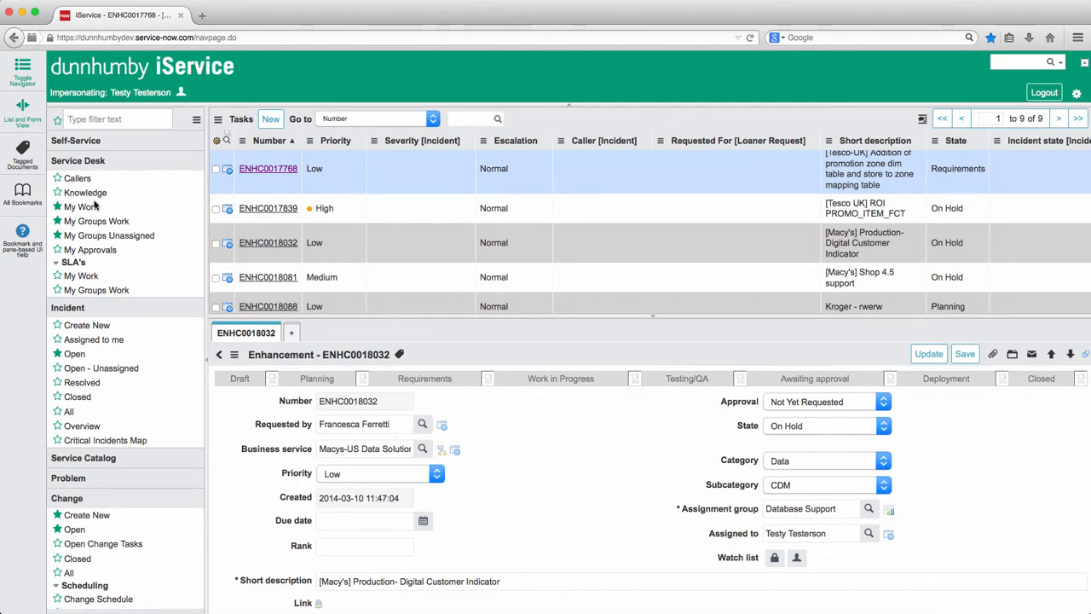
click(21, 111)
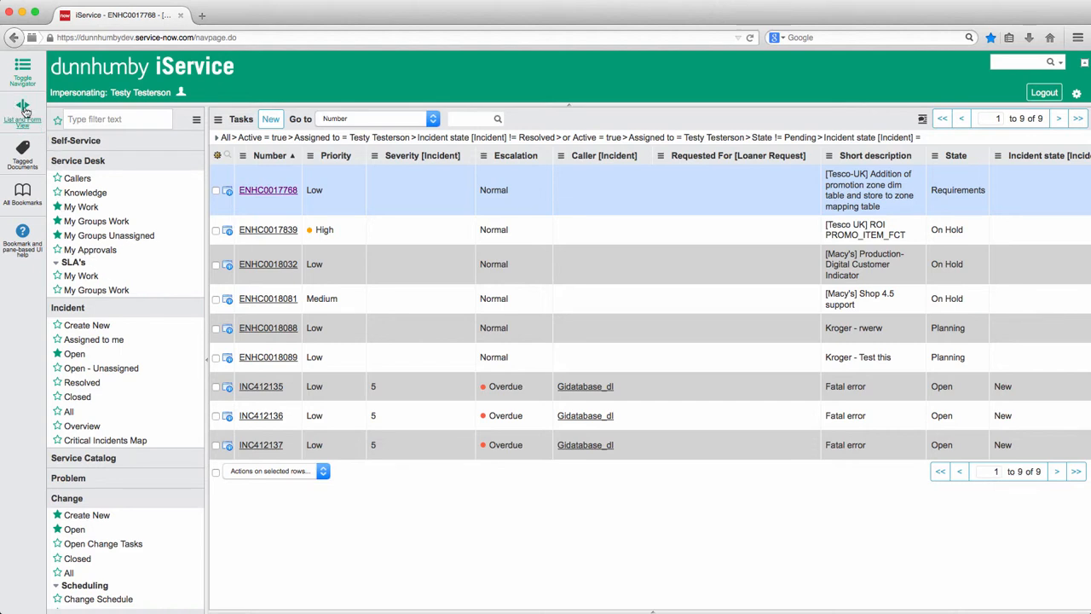
Step: Turn on the split list and form view and open enhancement ENHC0017839 in the form pane
click(23, 106)
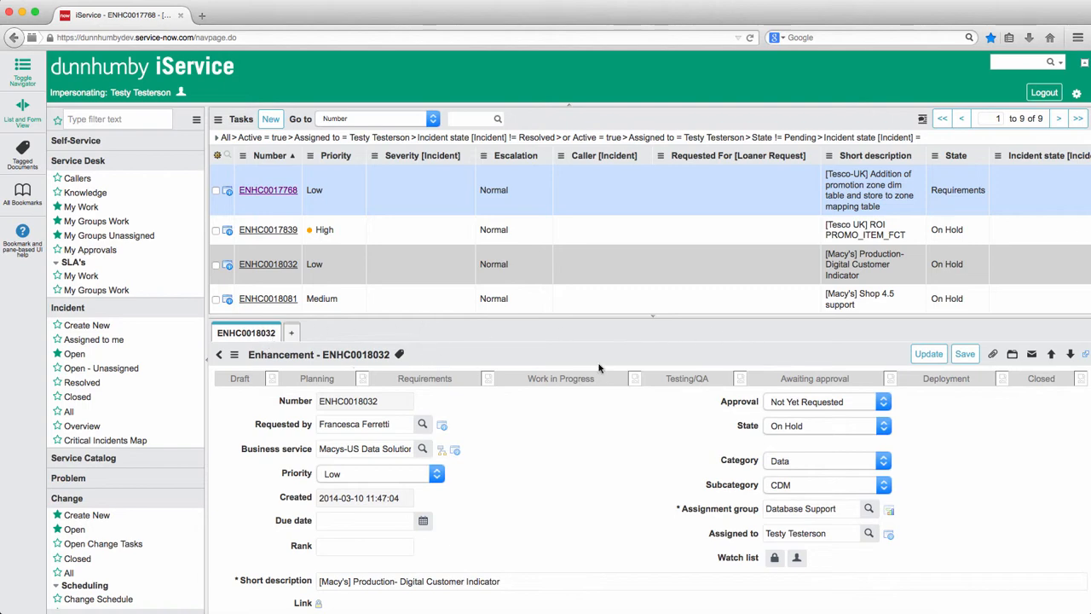
click(269, 230)
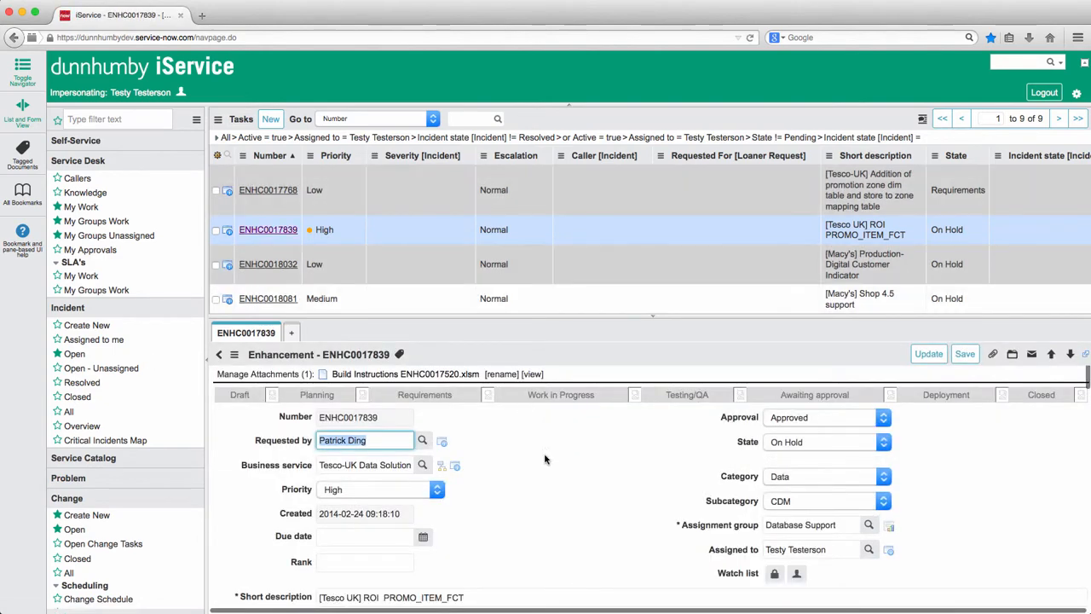
Step: Switch the split layout to Vertical and widen the form pane so the enhancement's fields have more room
click(1078, 96)
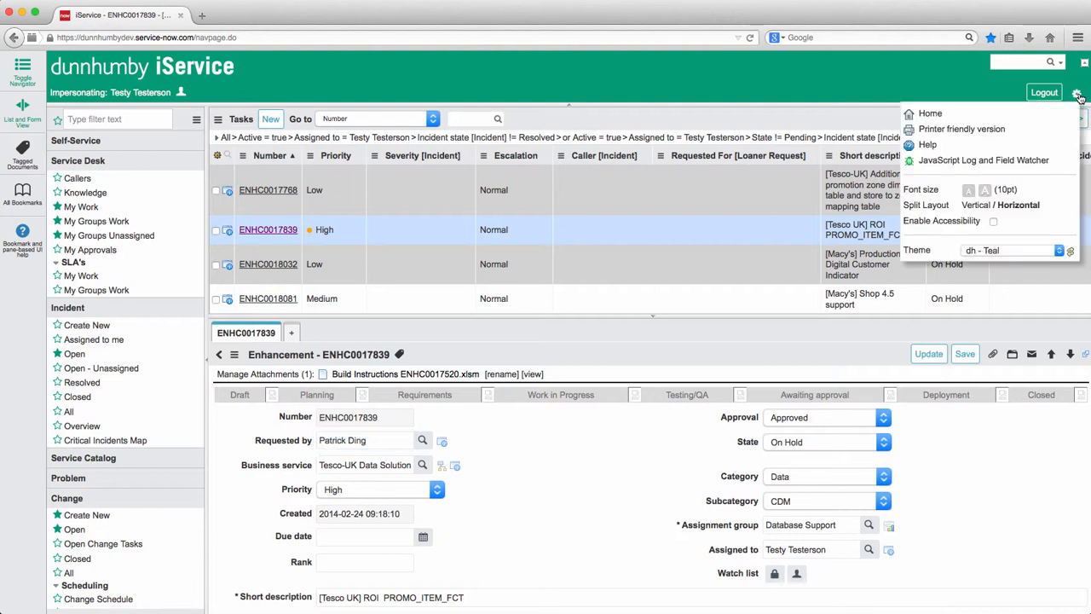
click(980, 205)
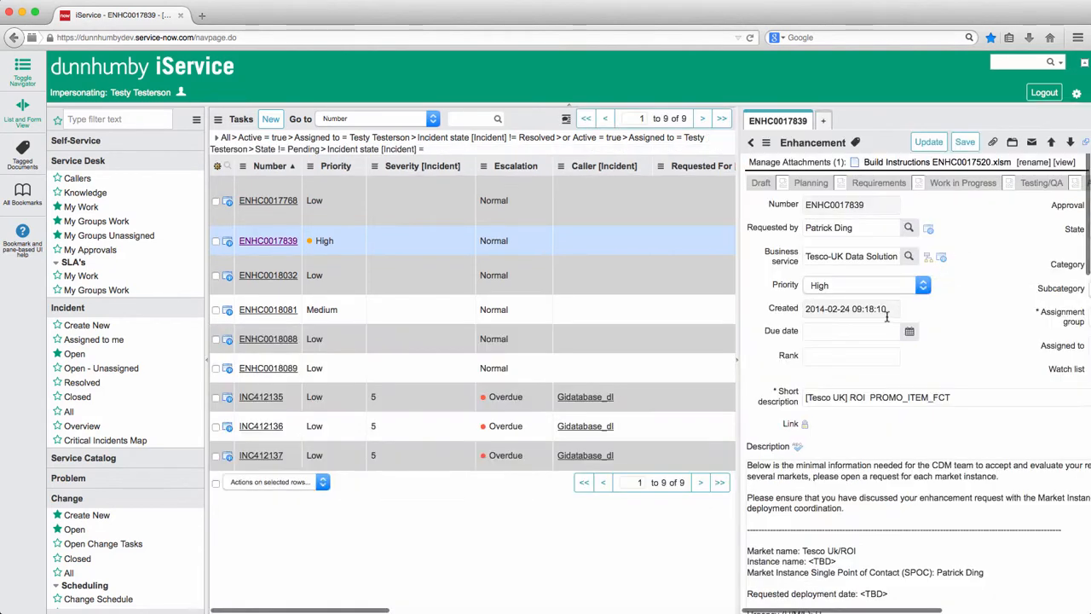
drag(737, 321, 542, 321)
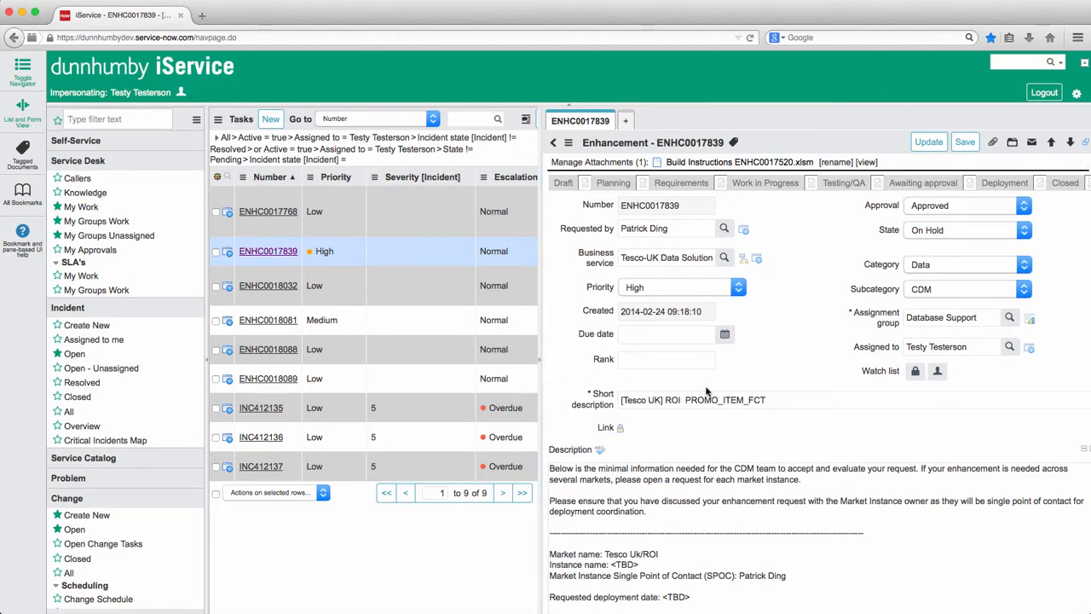
mouse_move(541, 385)
mouse_down()
mouse_move(670, 385)
mouse_move(528, 375)
mouse_up()
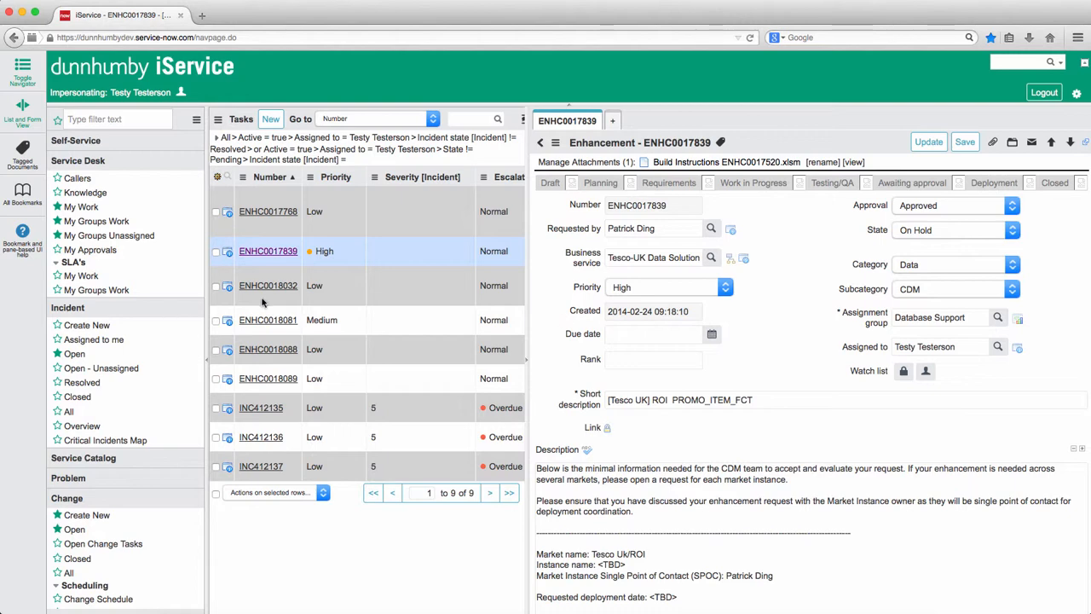
Step: Open enhancement ENHC0018081 in the existing form tab and ENHC0017768 in a new form tab
click(256, 324)
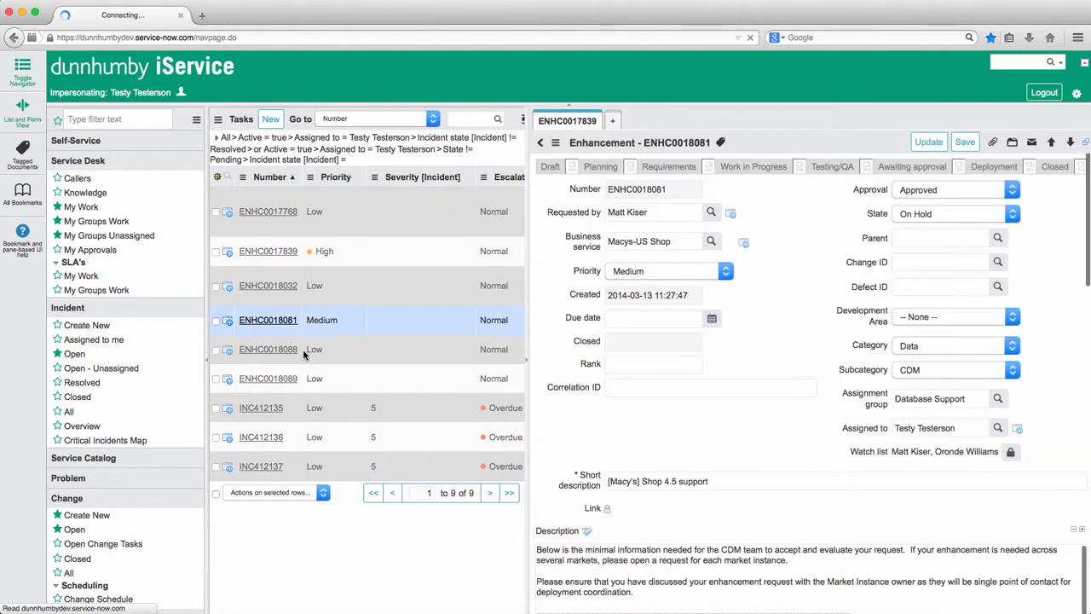
click(615, 122)
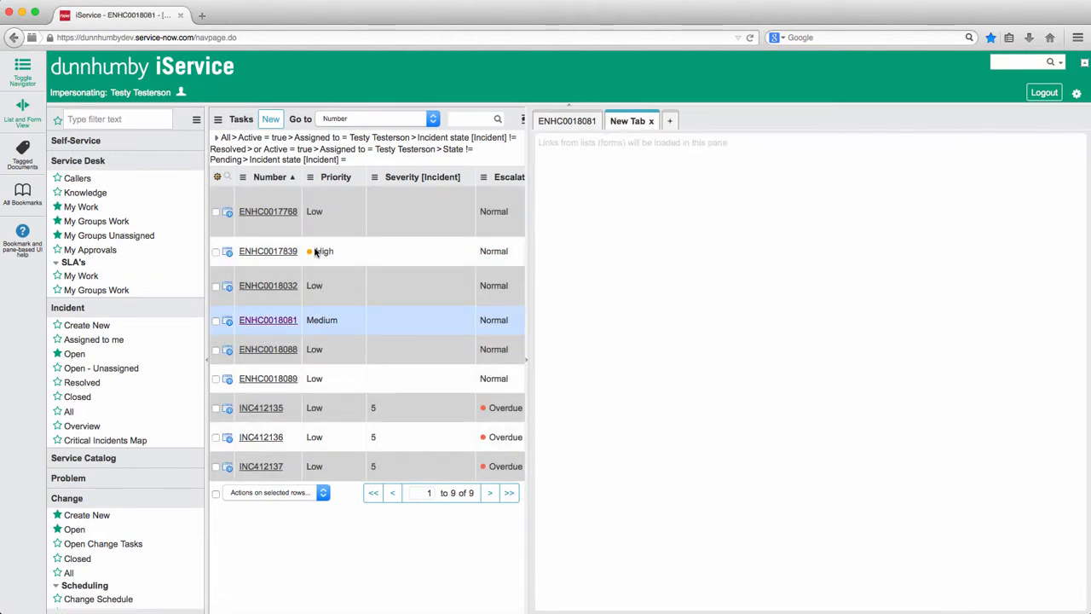
click(274, 215)
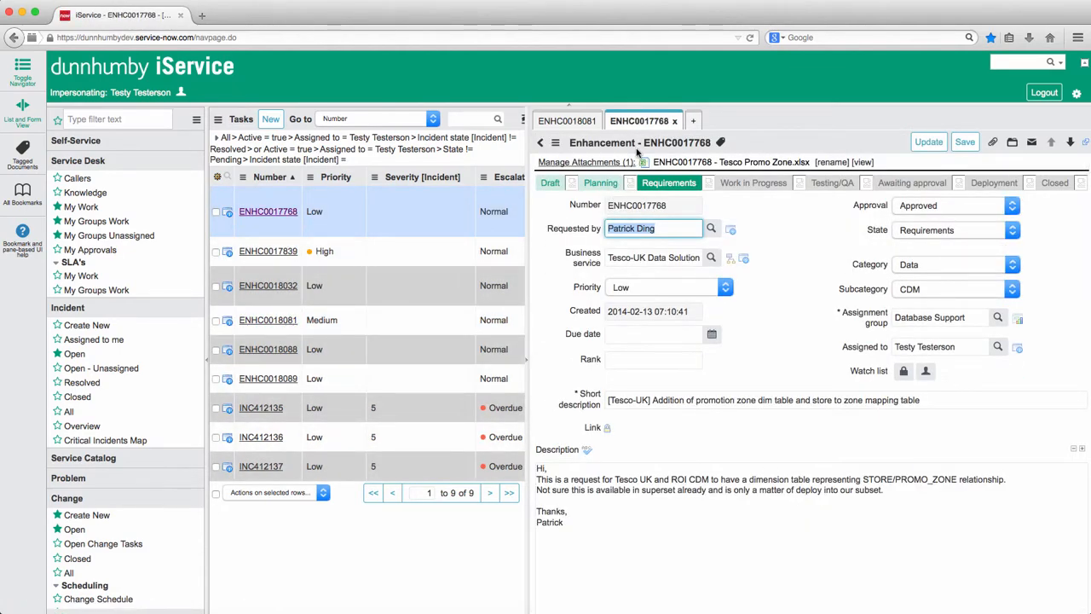
Step: Close the ENHC0017768 form tab and turn off the split list and form view
click(676, 124)
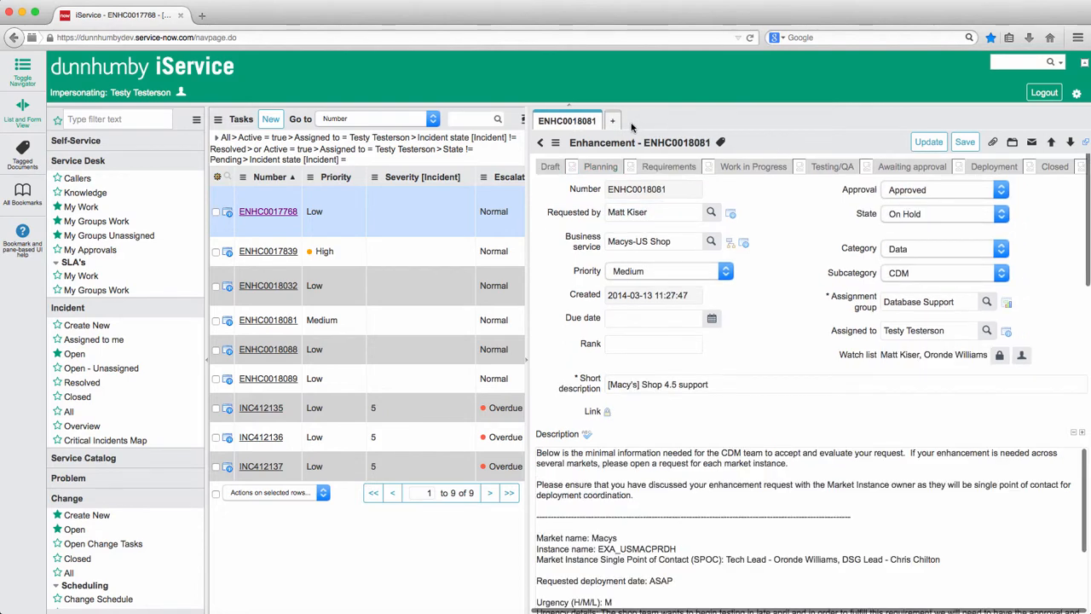
click(23, 109)
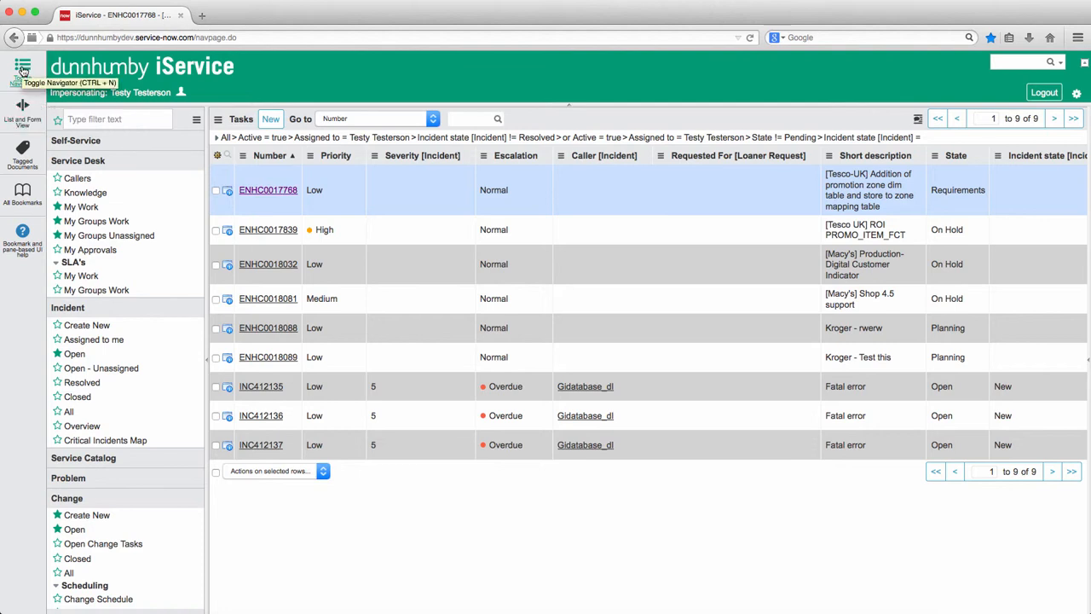
Step: Open the bookmark and pane-based UI help from the edge bar, look it over and close it
mouse_move(24, 238)
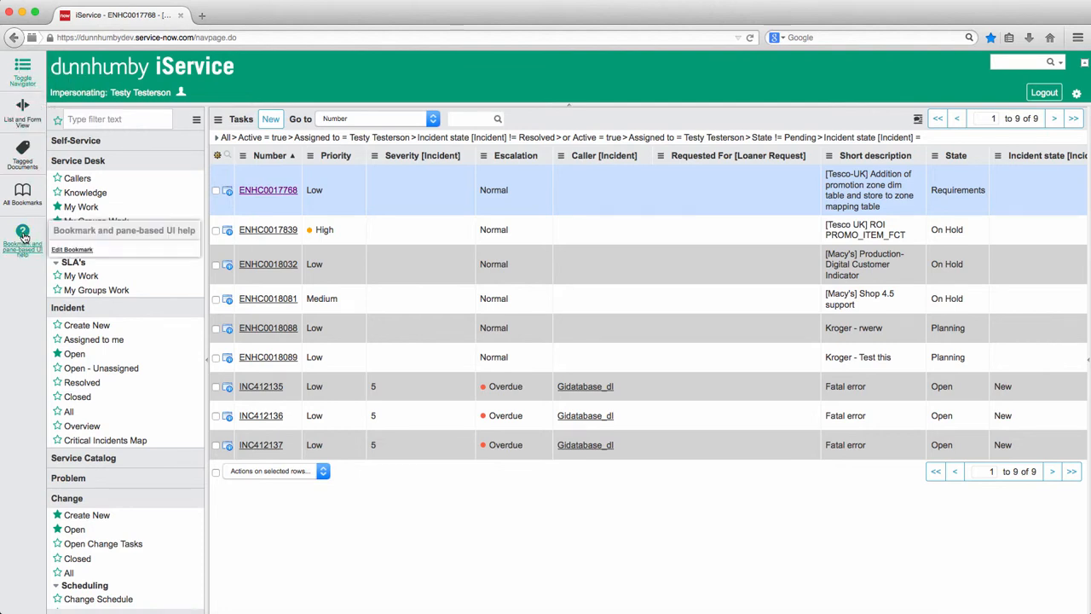
click(22, 233)
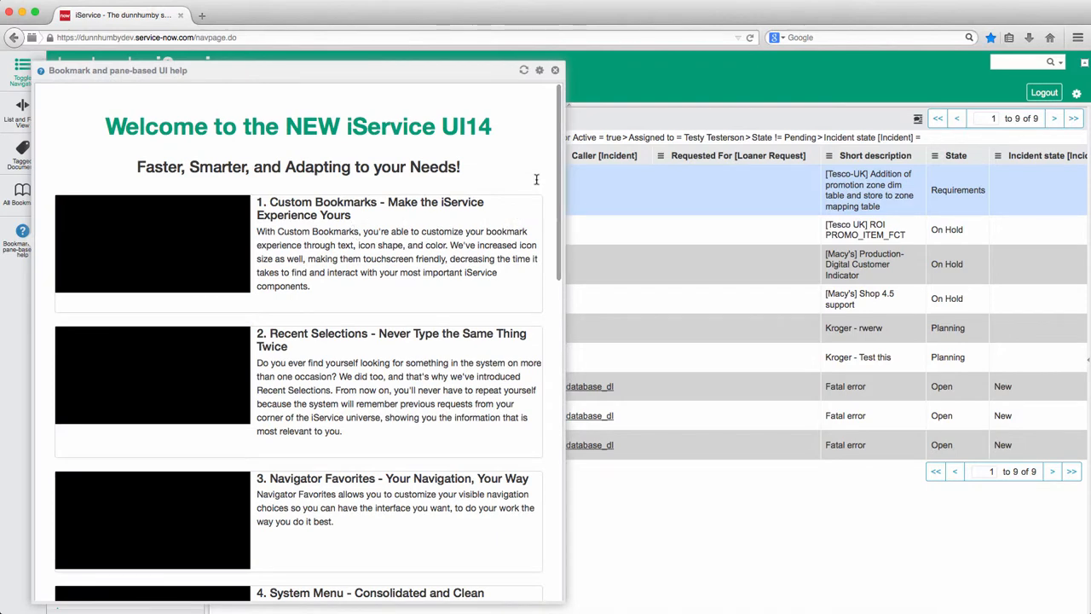
click(555, 70)
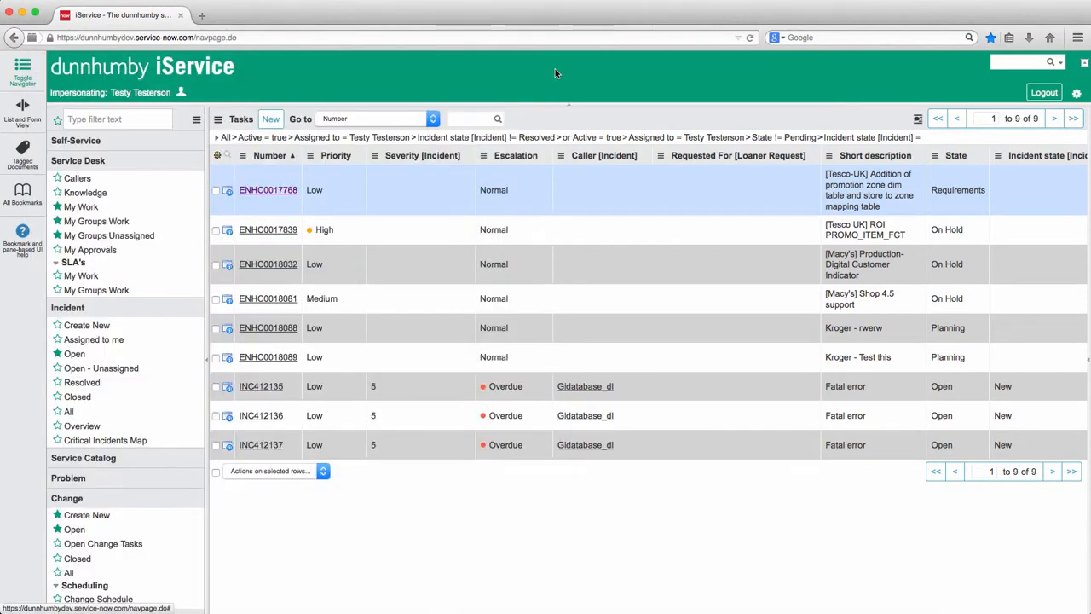